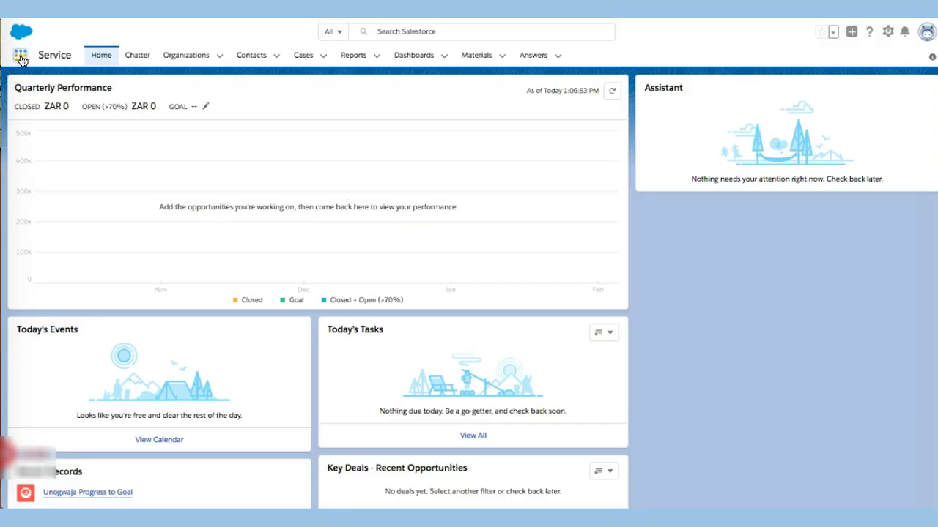
Switch to the Marketing app and display the All Active Campaigns list view.
{"action": "left_click", "coordinate": [21, 56]}
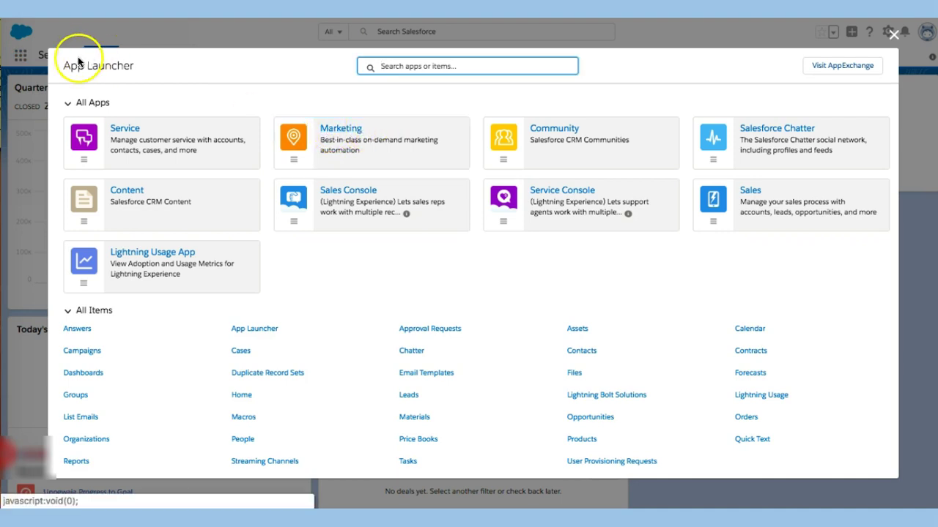
{"action": "left_click", "coordinate": [348, 131]}
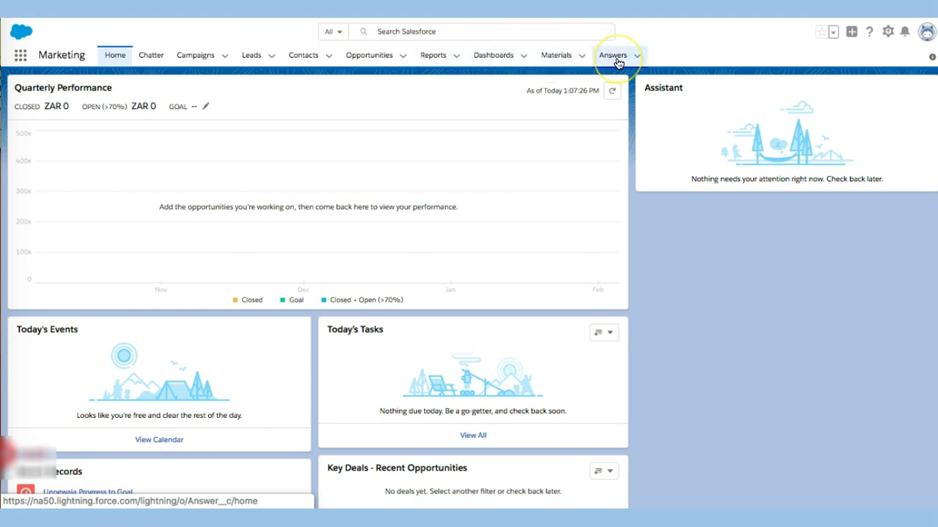
{"action": "left_click", "coordinate": [209, 59]}
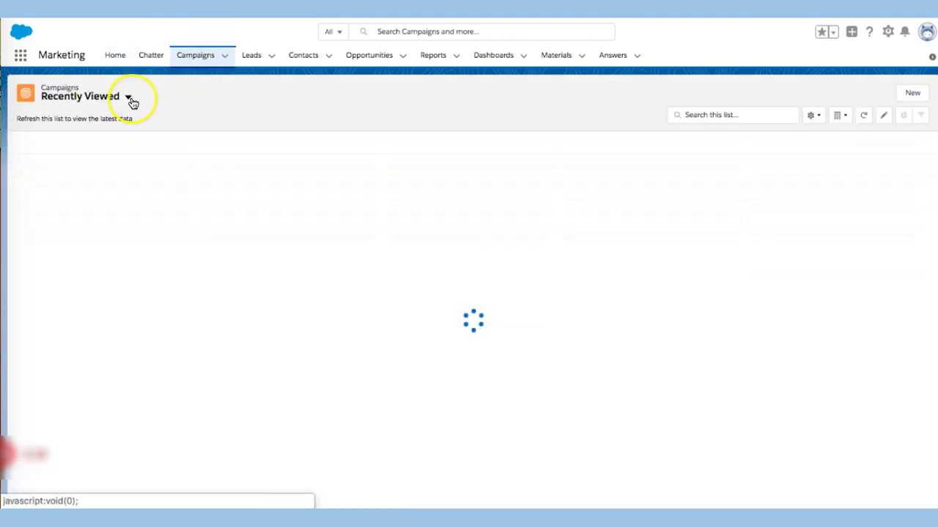
{"action": "left_click", "coordinate": [127, 97]}
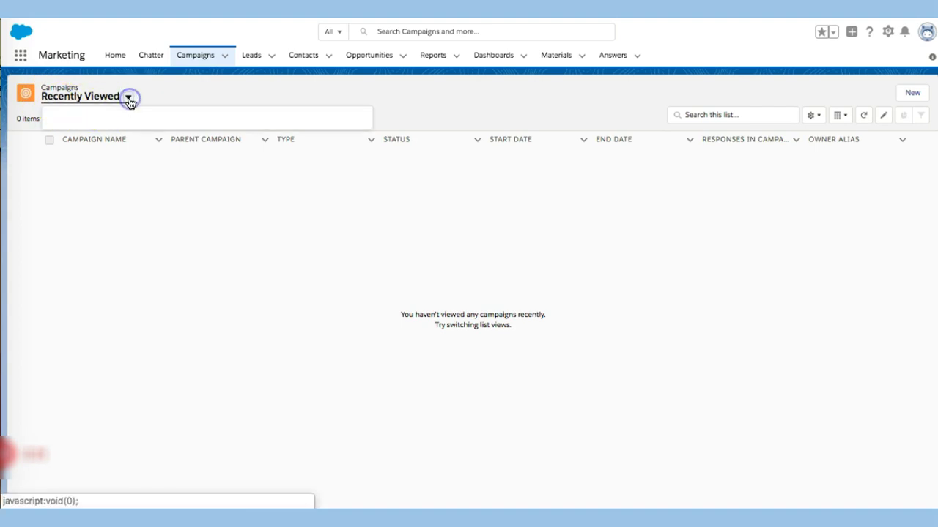
{"action": "left_click", "coordinate": [106, 136]}
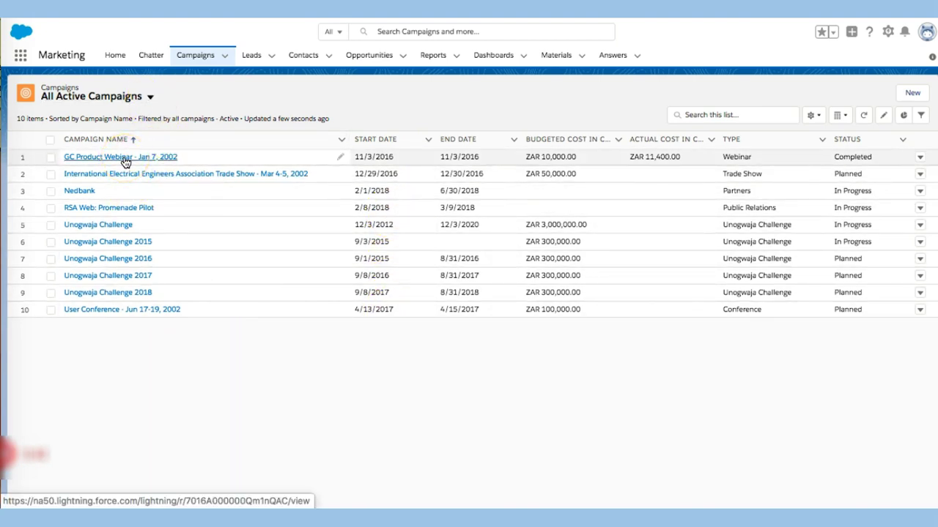
Open the RSA Web: Promenade Pilot campaign and review its opportunities, campaign members and past activities.
{"action": "left_click", "coordinate": [86, 209]}
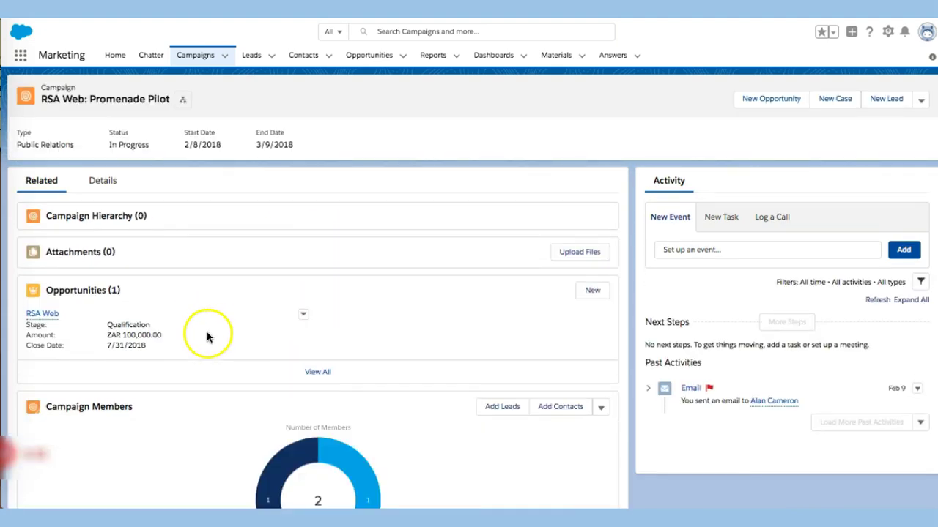
{"action": "scroll", "coordinate": [262, 293], "scroll_direction": "down", "scroll_amount": 5}
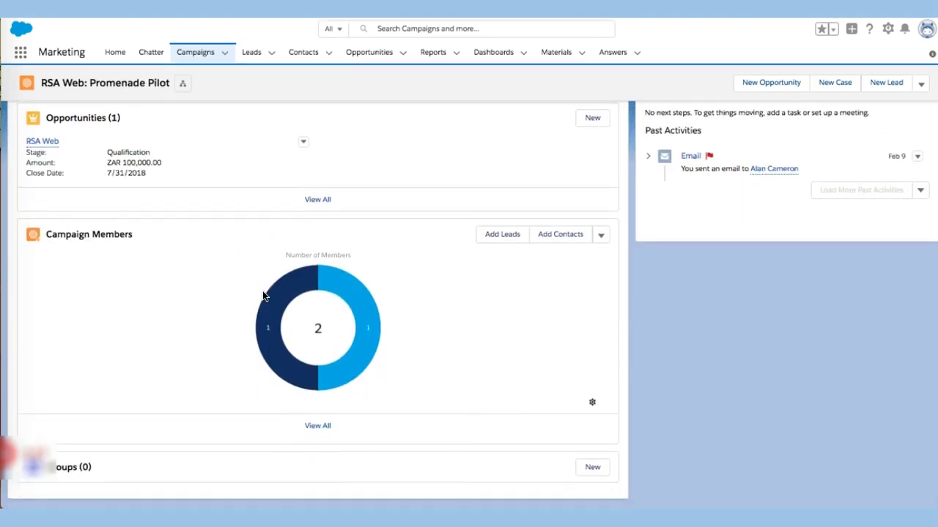
{"action": "scroll", "coordinate": [262, 295], "scroll_direction": "up", "scroll_amount": 2}
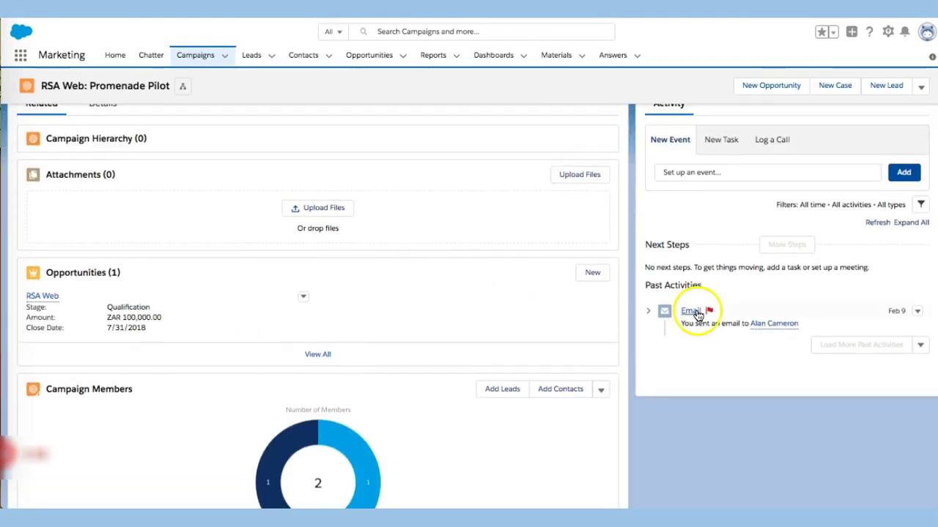
{"action": "scroll", "coordinate": [587, 278], "scroll_direction": "up", "scroll_amount": 2}
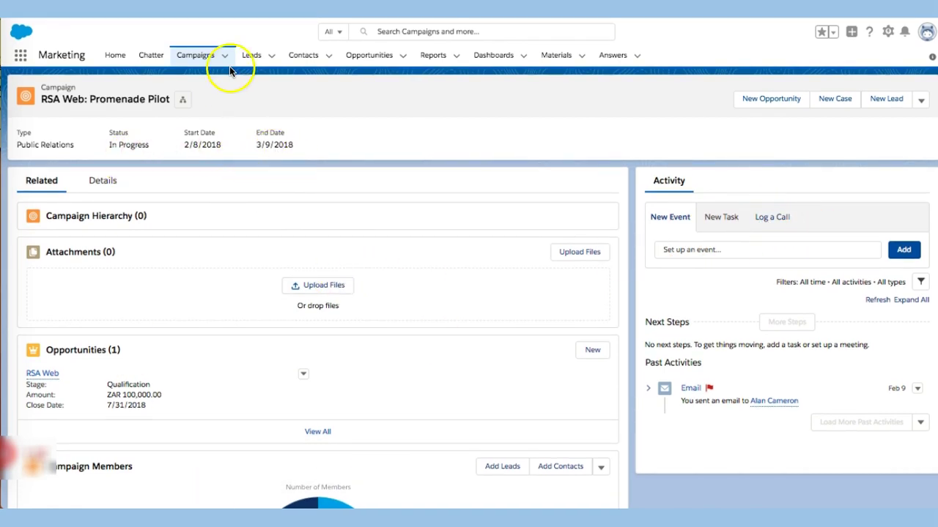
Display the All Open Leads list view.
{"action": "left_click", "coordinate": [257, 62]}
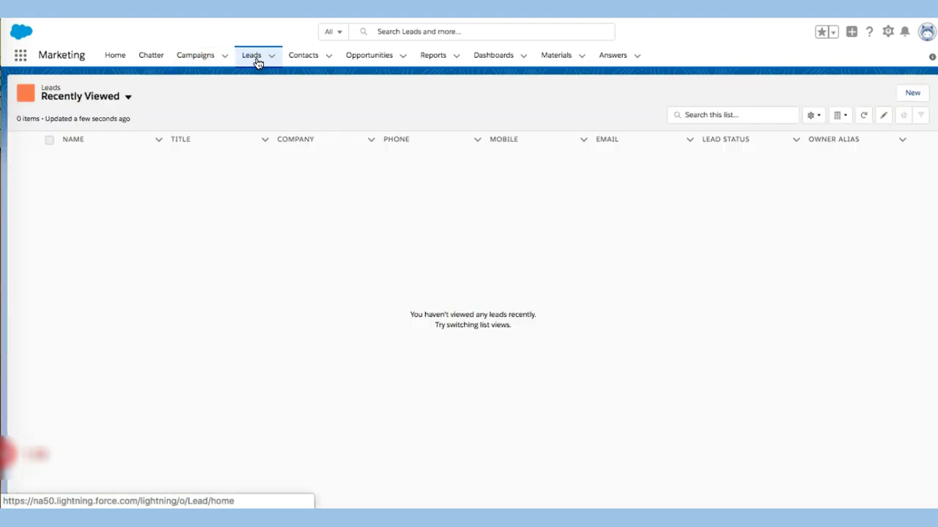
{"action": "left_click", "coordinate": [130, 99]}
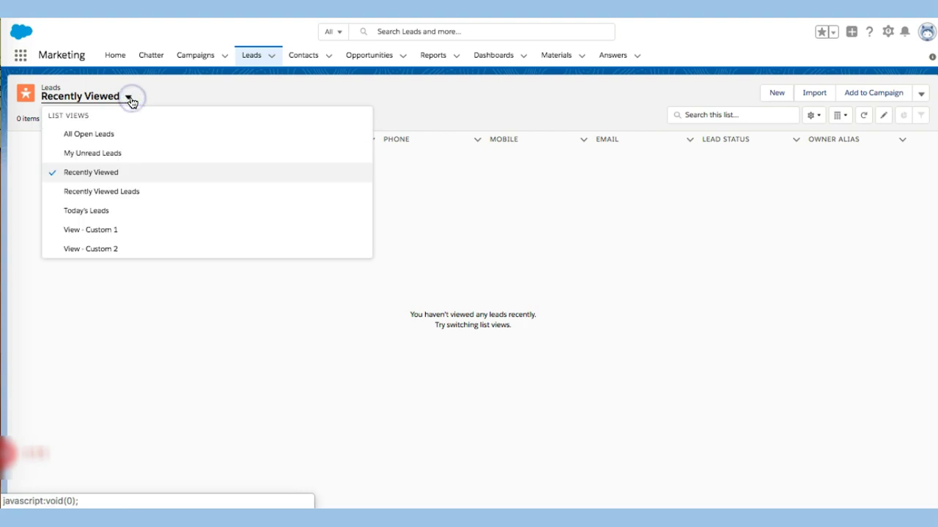
{"action": "left_click", "coordinate": [103, 137]}
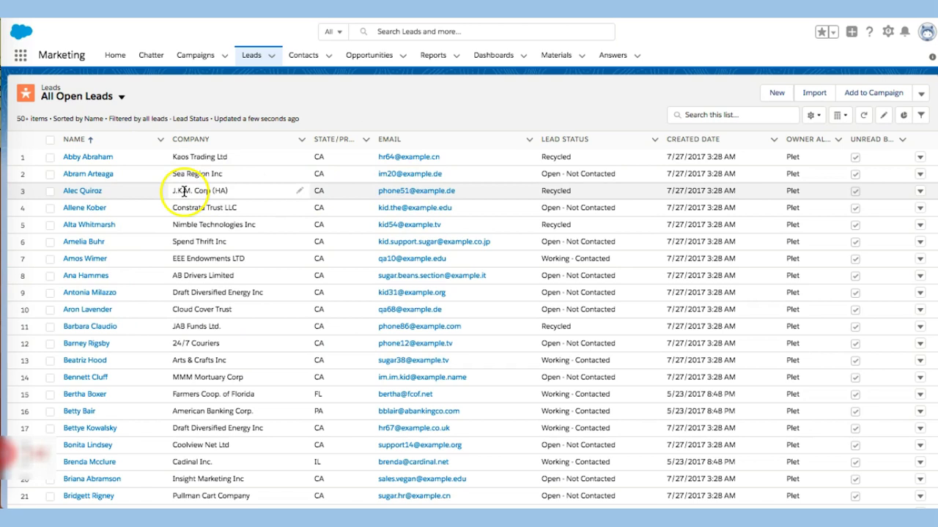
Select the Kaos Trading Ltd lead, show the additional list actions such as Send List Email, and look through the open leads.
{"action": "left_click", "coordinate": [50, 158]}
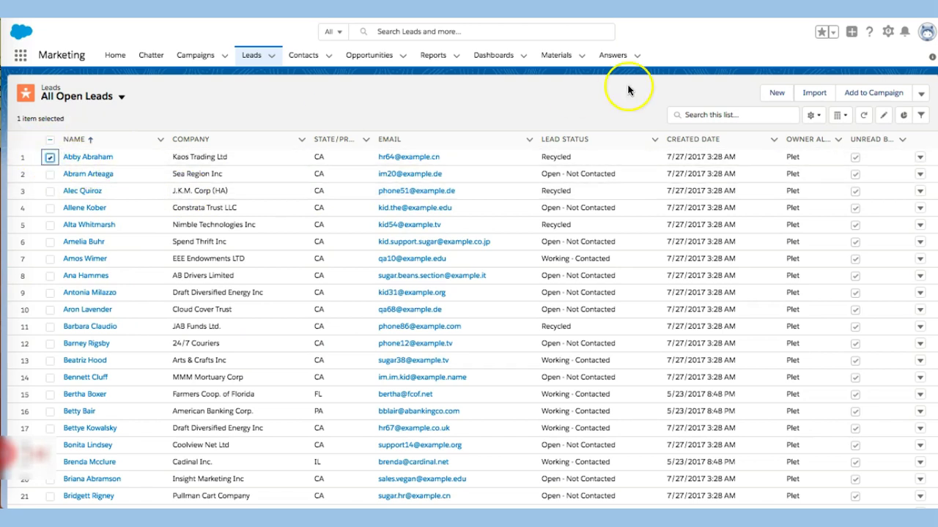
{"action": "left_click", "coordinate": [921, 99]}
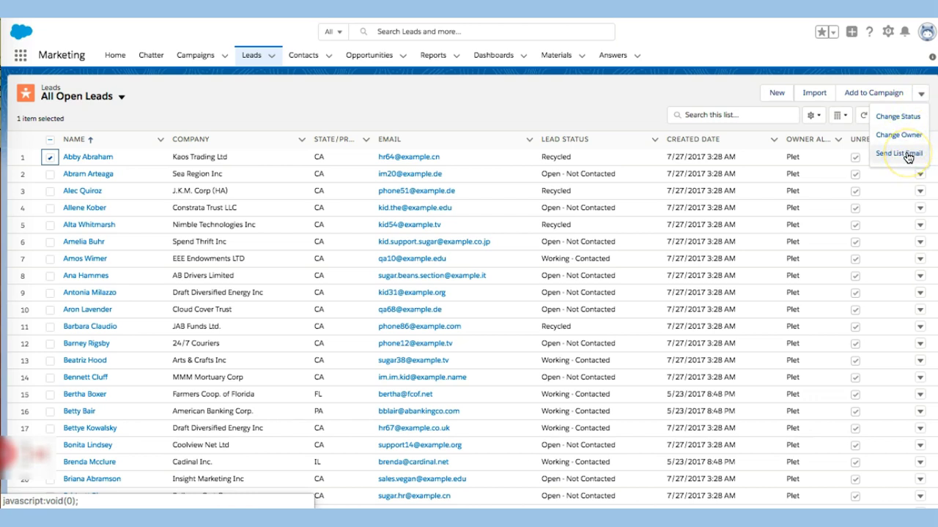
{"action": "scroll", "coordinate": [522, 285], "scroll_direction": "down", "scroll_amount": 1}
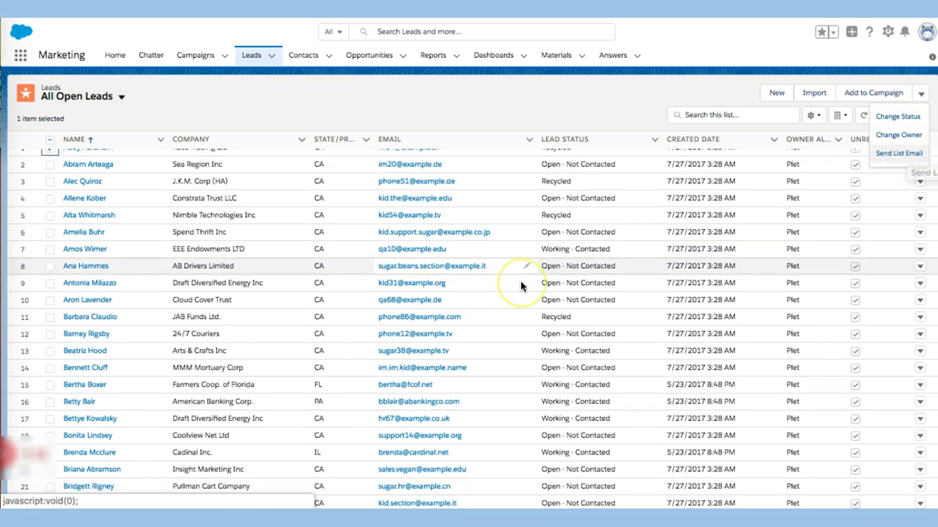
{"action": "scroll", "coordinate": [178, 158], "scroll_direction": "down", "scroll_amount": 5}
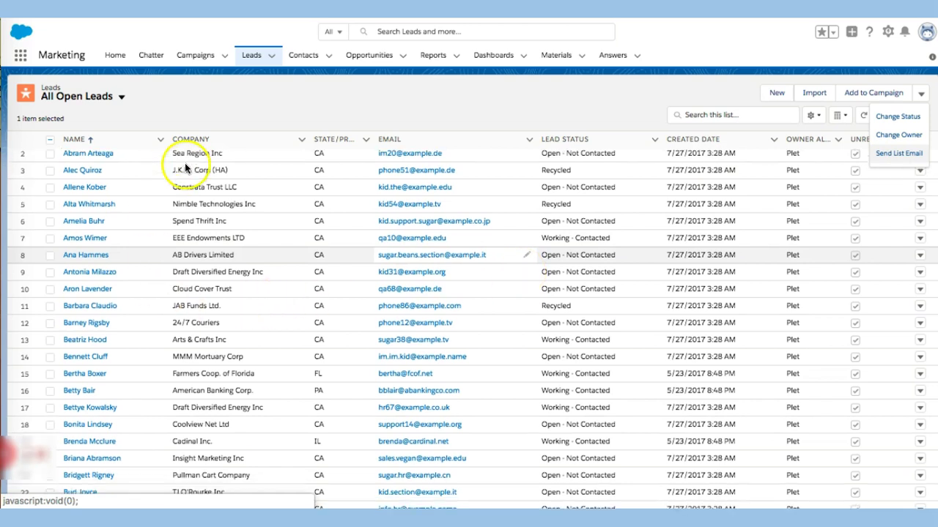
{"action": "scroll", "coordinate": [167, 197], "scroll_direction": "up", "scroll_amount": 5}
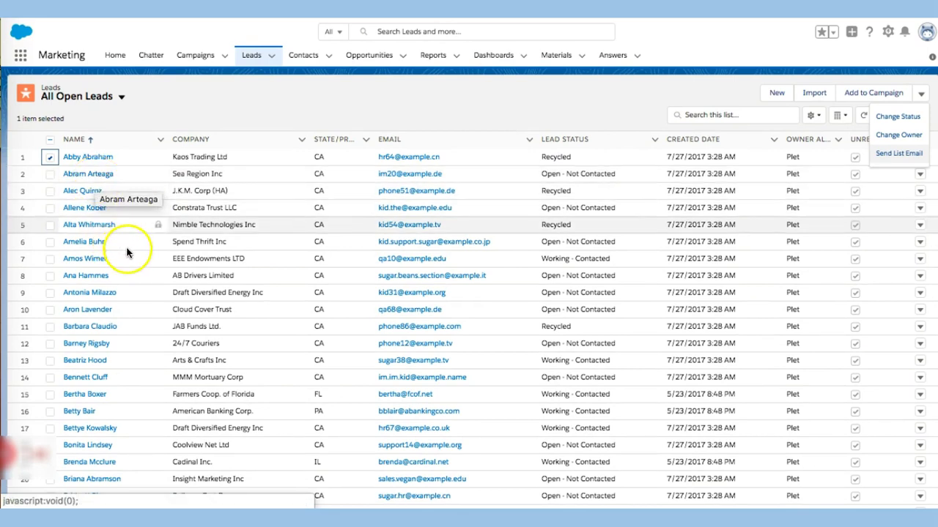
Open the Spend Thrift Inc lead and review its activity, Chatter feed and detail fields.
{"action": "left_click", "coordinate": [84, 243]}
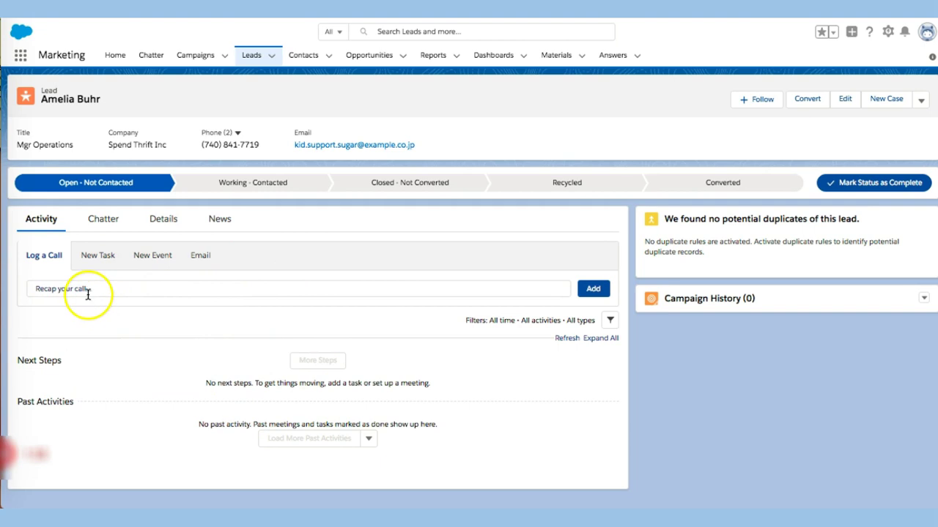
{"action": "left_click", "coordinate": [103, 218]}
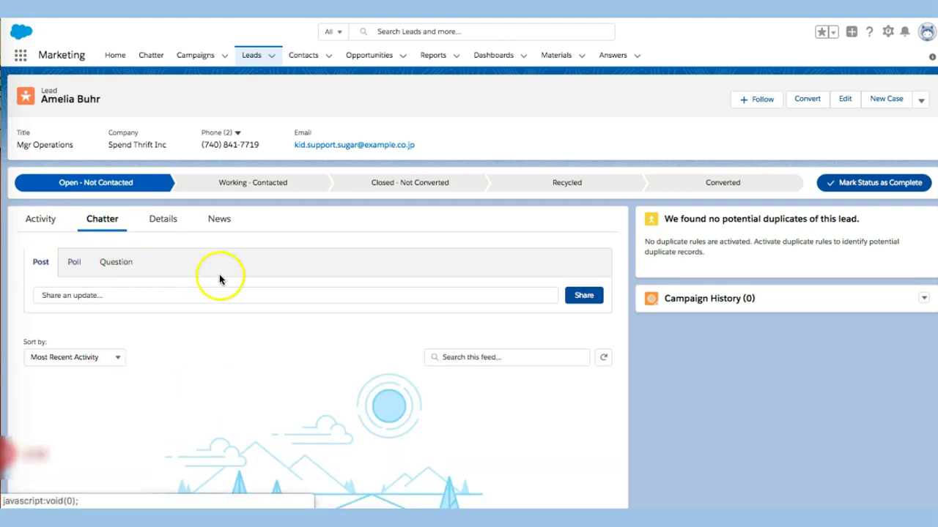
{"action": "left_click", "coordinate": [162, 220]}
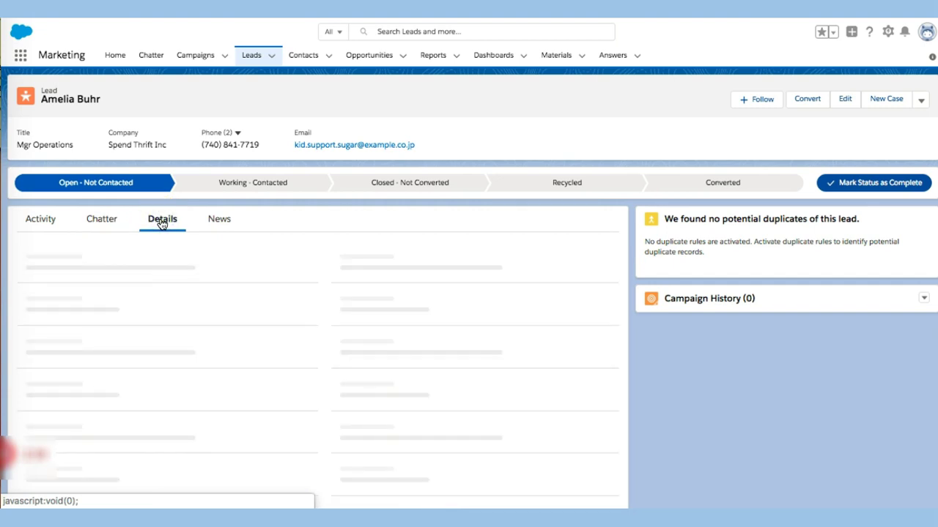
{"action": "scroll", "coordinate": [233, 312], "scroll_direction": "down", "scroll_amount": 1}
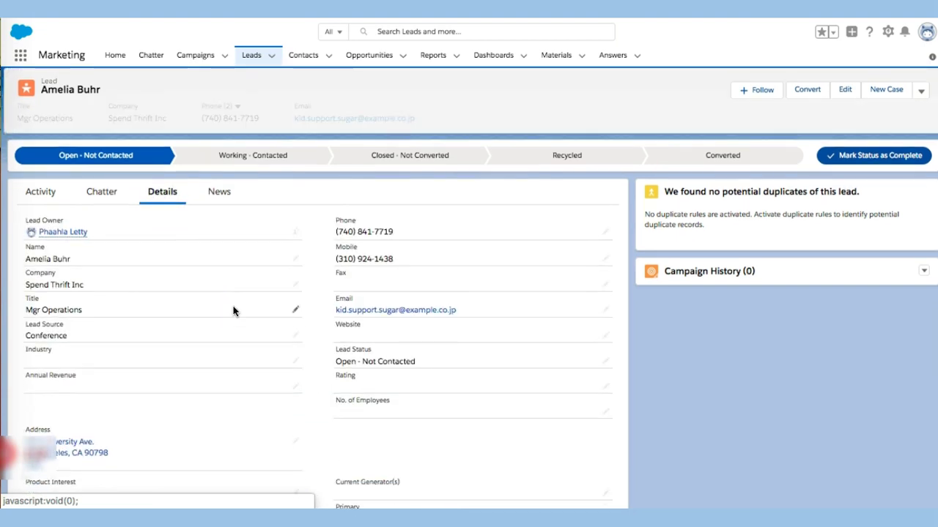
{"action": "scroll", "coordinate": [214, 305], "scroll_direction": "down", "scroll_amount": 4}
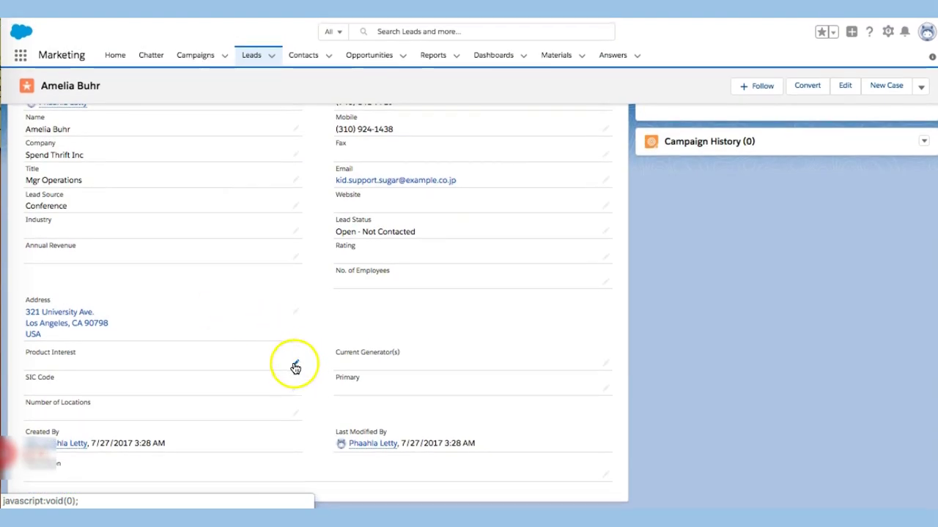
Change the Spend Thrift Inc lead's Lead Status to Working - Contacted and save the record.
{"action": "scroll", "coordinate": [377, 281], "scroll_direction": "up", "scroll_amount": 3}
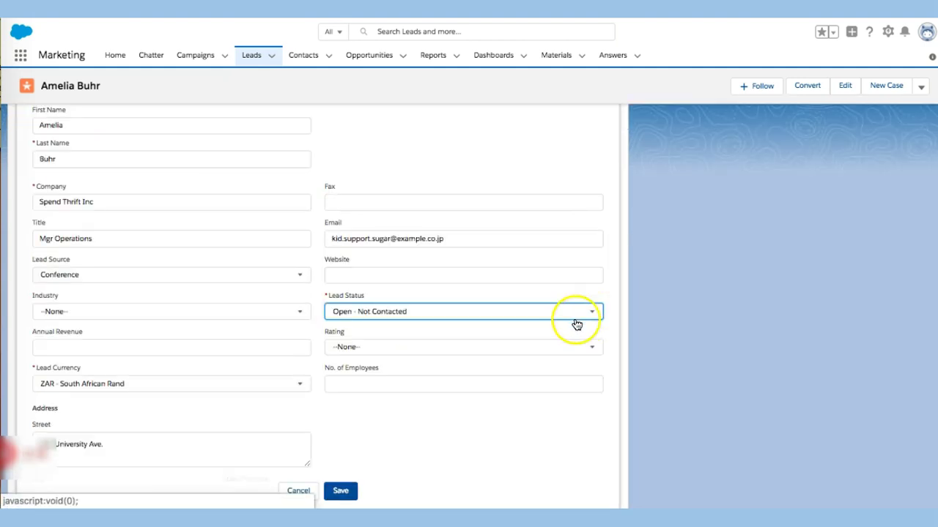
{"action": "left_click", "coordinate": [521, 313]}
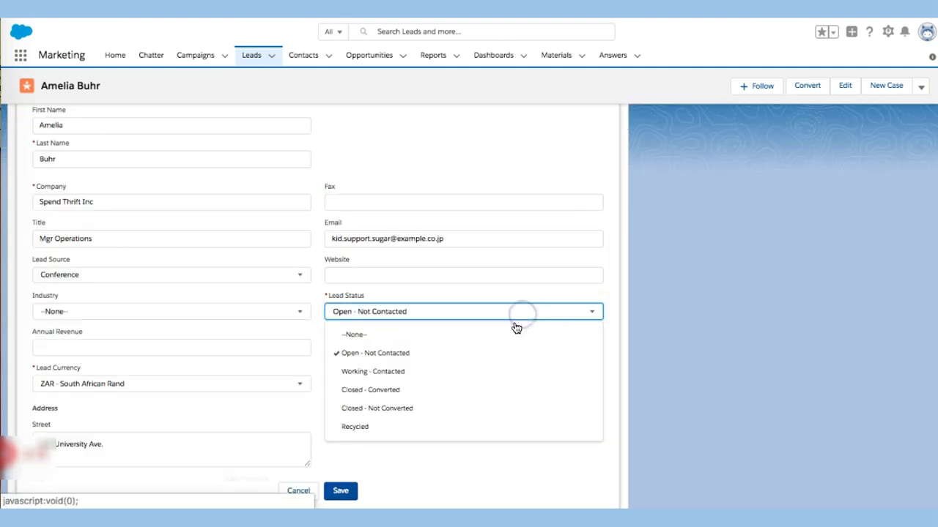
{"action": "left_click", "coordinate": [425, 372]}
{"action": "left_click", "coordinate": [365, 322]}
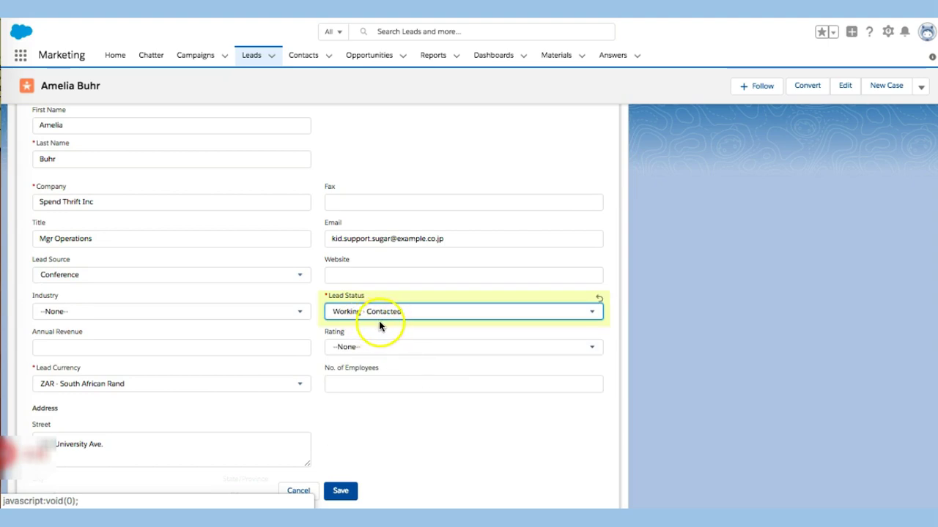
{"action": "scroll", "coordinate": [378, 410], "scroll_direction": "down", "scroll_amount": 2}
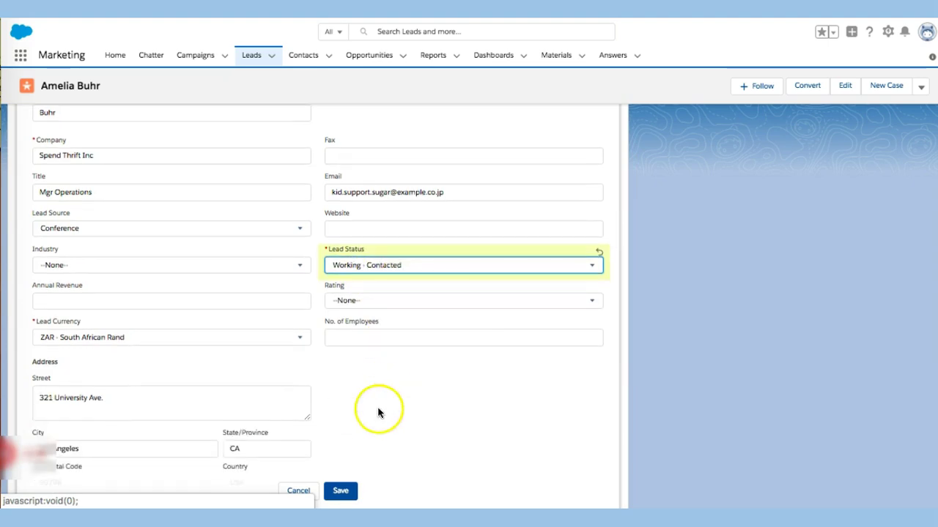
{"action": "left_click", "coordinate": [341, 492]}
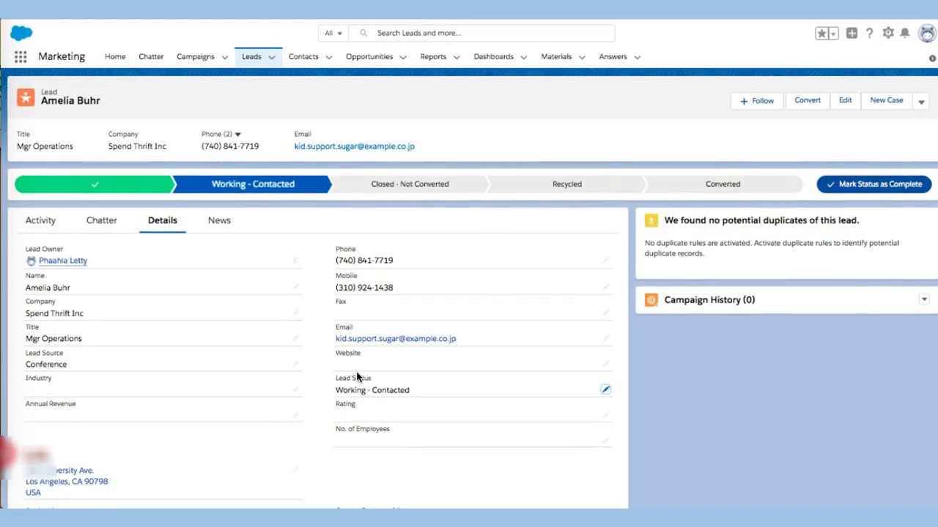
{"action": "left_click", "coordinate": [283, 236]}
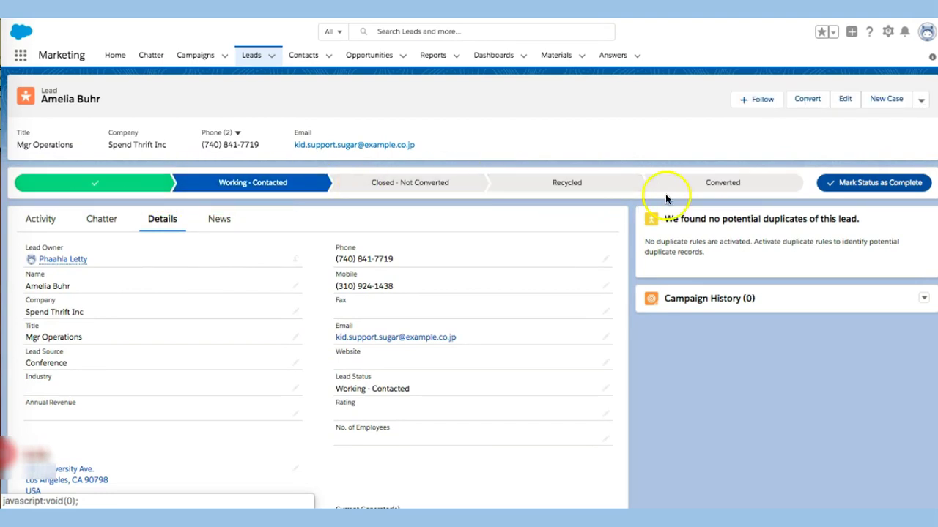
Display the All Contacts list view.
{"action": "left_click", "coordinate": [304, 58]}
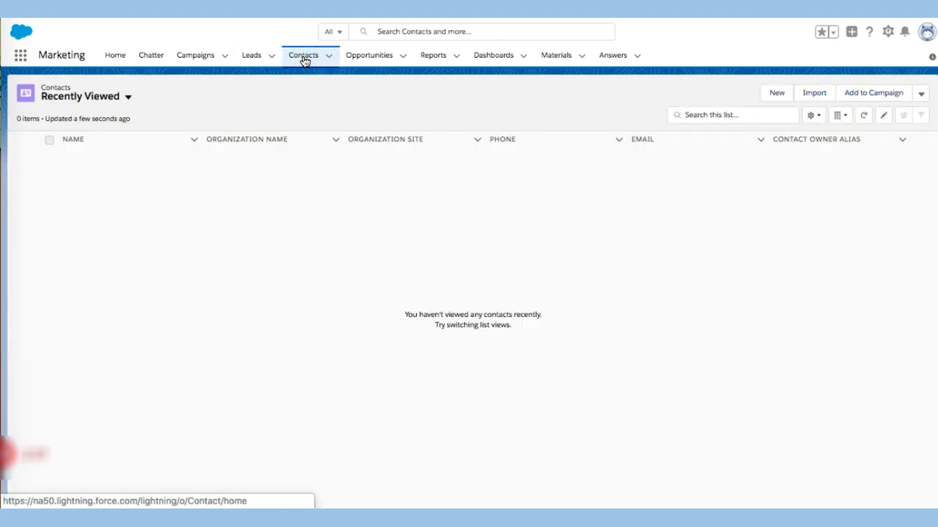
{"action": "left_click", "coordinate": [127, 98]}
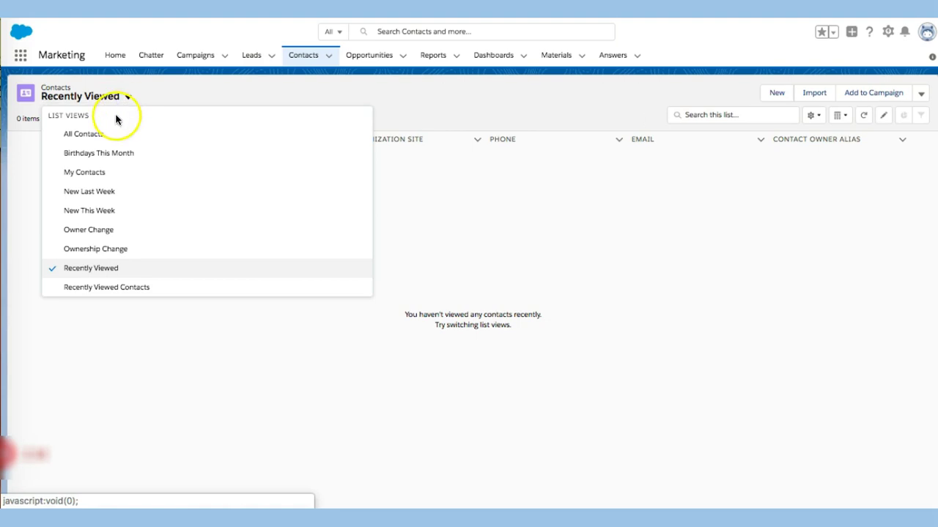
{"action": "left_click", "coordinate": [103, 134]}
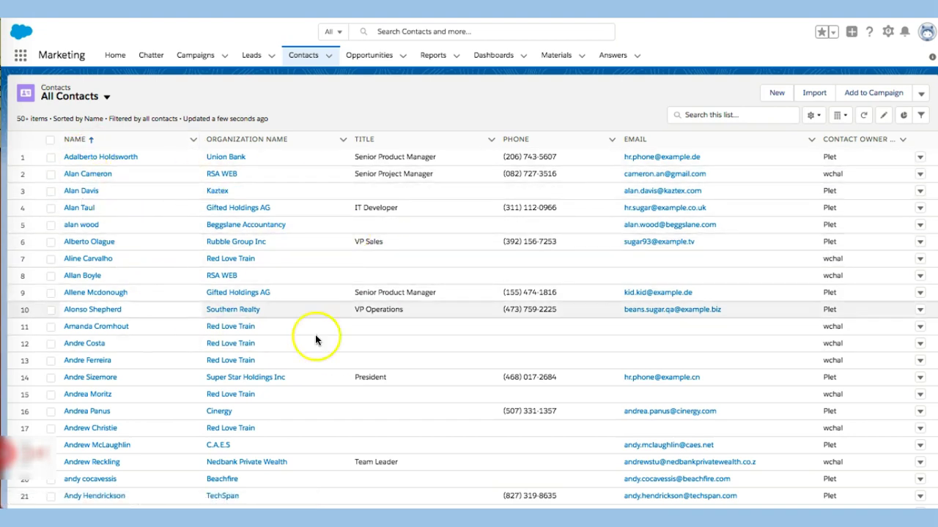
Display the All Opportunities list view and select the stage of 360 Vacations - 240 Units.
{"action": "left_click", "coordinate": [388, 62]}
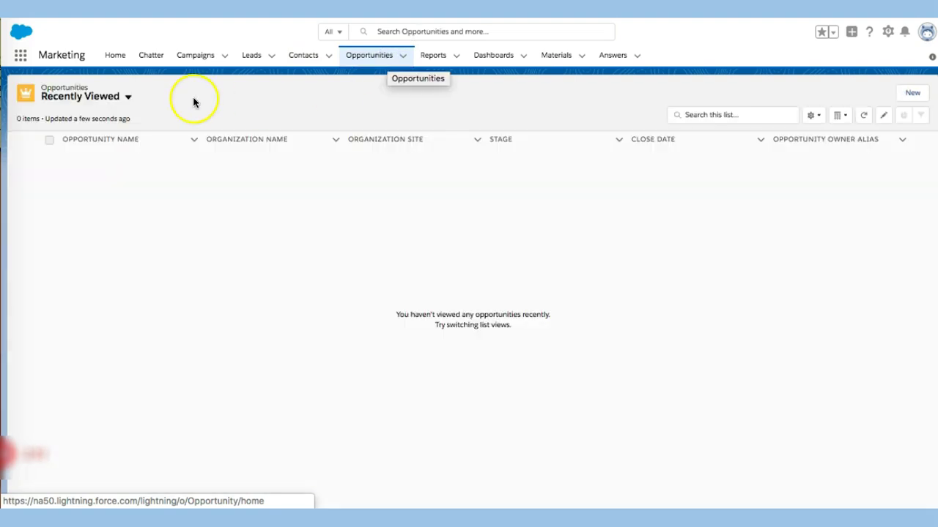
{"action": "left_click", "coordinate": [128, 98]}
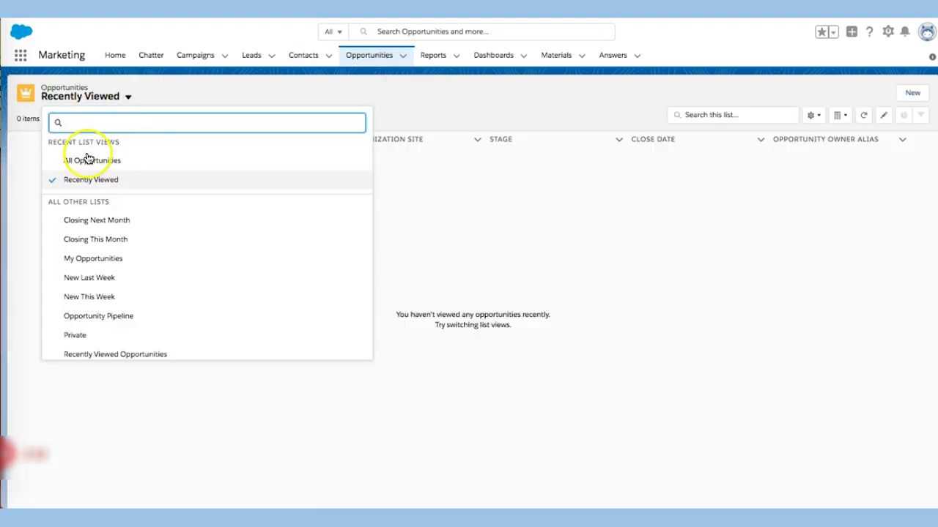
{"action": "left_click", "coordinate": [88, 159]}
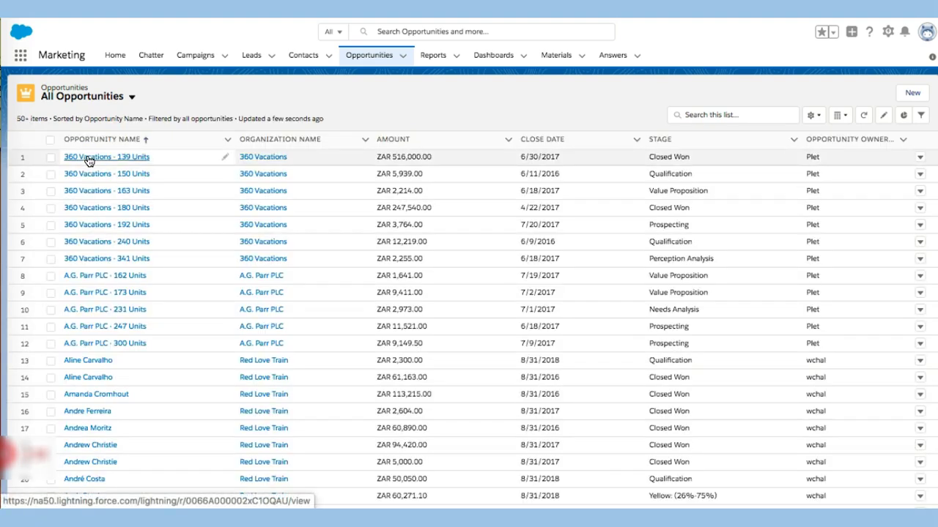
{"action": "left_click", "coordinate": [657, 250]}
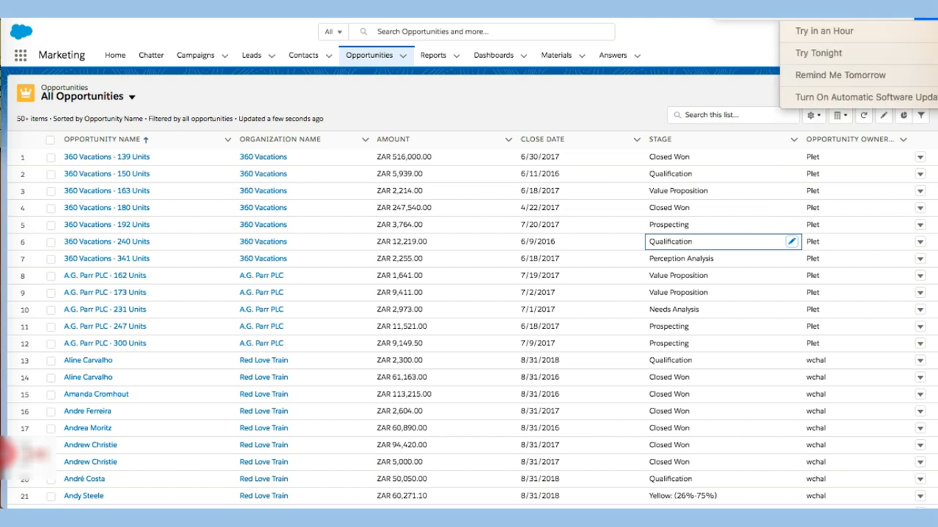
Postpone the software update by an hour and open the A.G. Parr PLC - 247 Units opportunity's detail fields.
{"action": "left_click", "coordinate": [897, 29]}
{"action": "scroll", "coordinate": [798, 163], "scroll_direction": "down", "scroll_amount": 1}
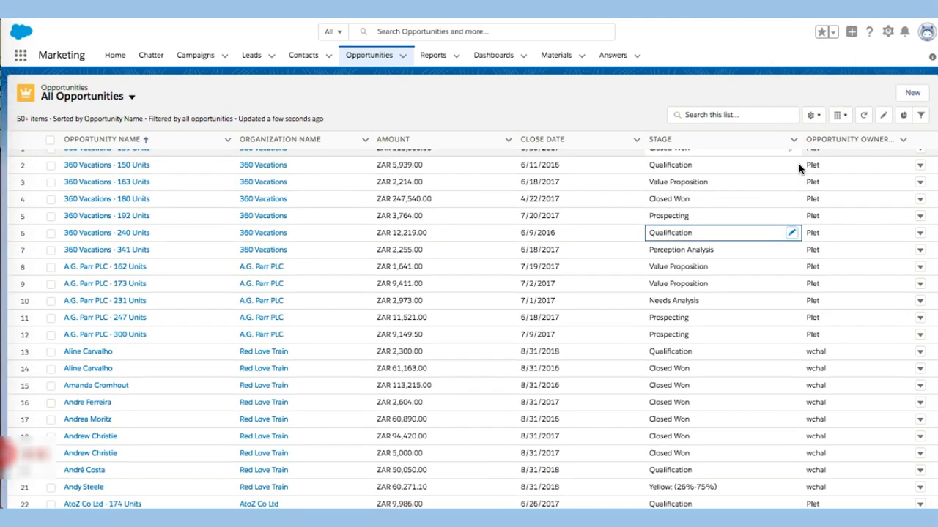
{"action": "scroll", "coordinate": [111, 248], "scroll_direction": "down", "scroll_amount": 2}
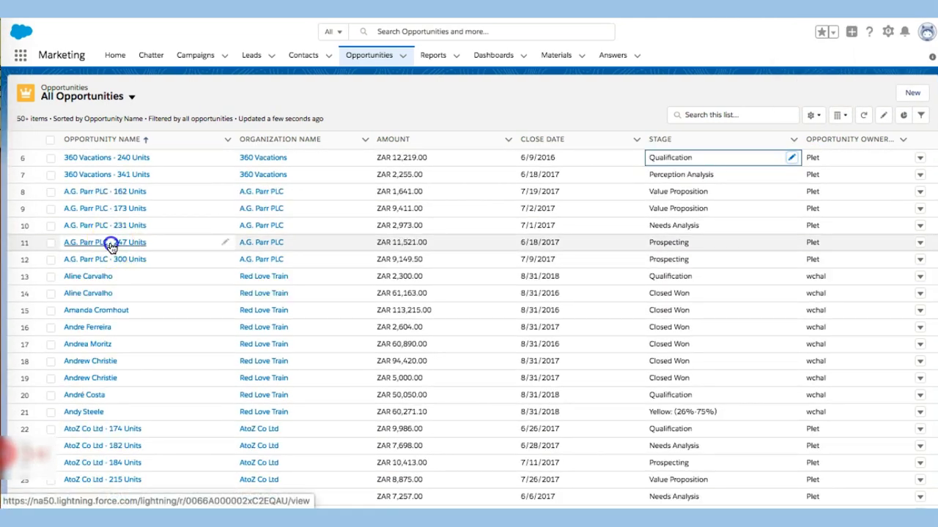
{"action": "left_click", "coordinate": [112, 246]}
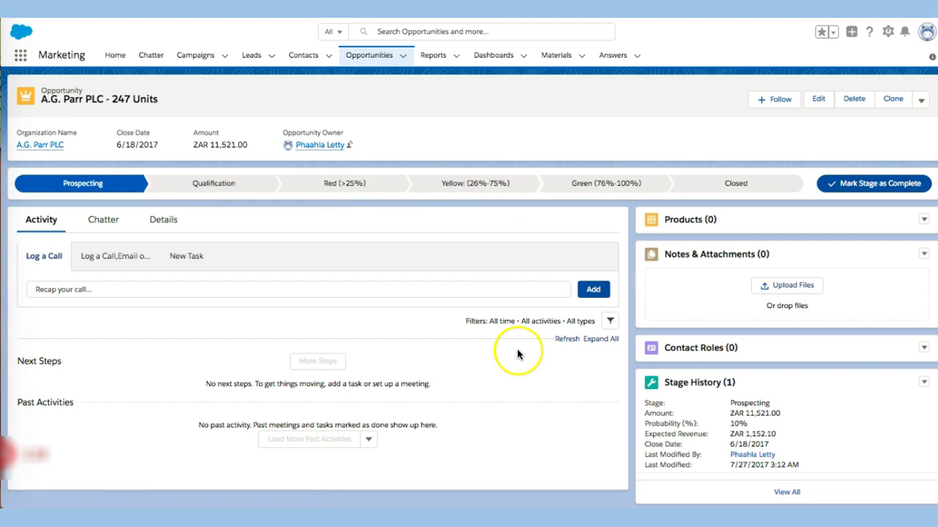
{"action": "left_click", "coordinate": [165, 220]}
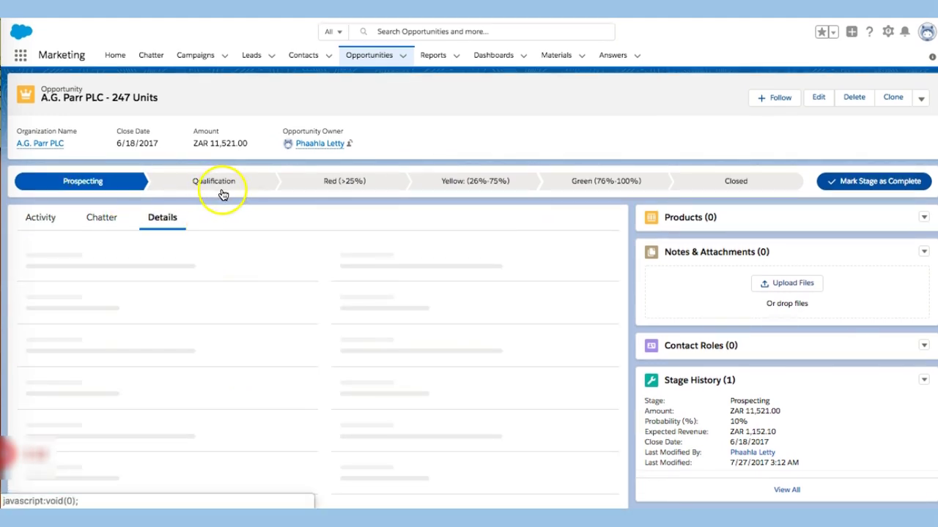
Change the A.G. Parr PLC - 247 Units opportunity's Stage to Qualification and save the record.
{"action": "scroll", "coordinate": [367, 311], "scroll_direction": "down", "scroll_amount": 4}
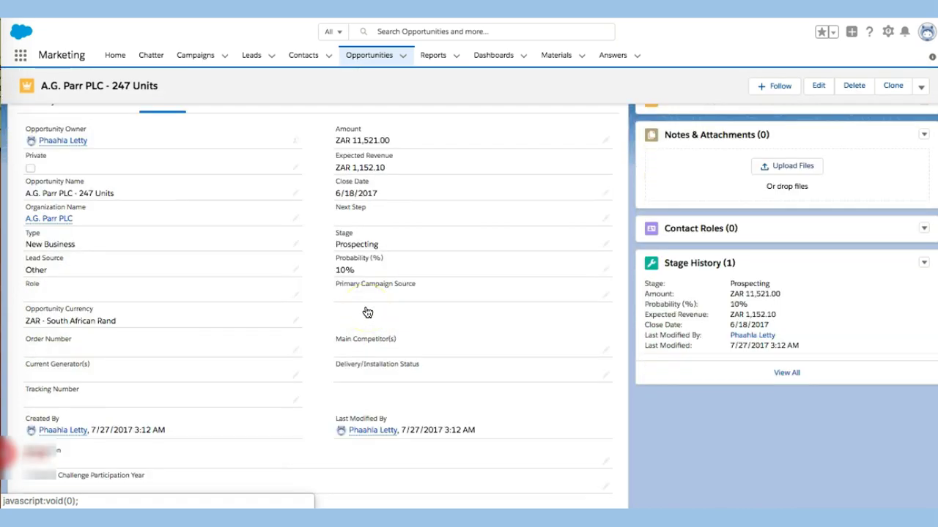
{"action": "scroll", "coordinate": [366, 312], "scroll_direction": "up", "scroll_amount": 2}
{"action": "scroll", "coordinate": [366, 311], "scroll_direction": "up", "scroll_amount": 2}
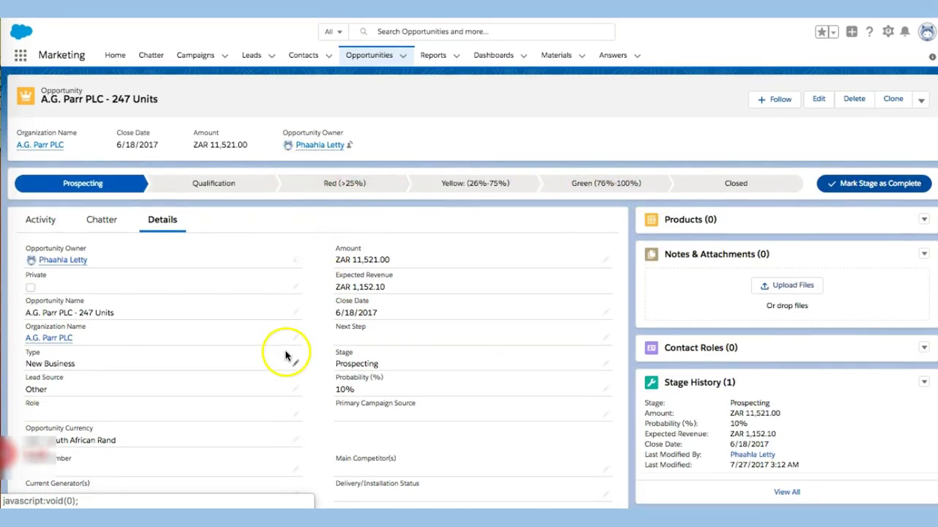
{"action": "scroll", "coordinate": [246, 402], "scroll_direction": "down", "scroll_amount": 3}
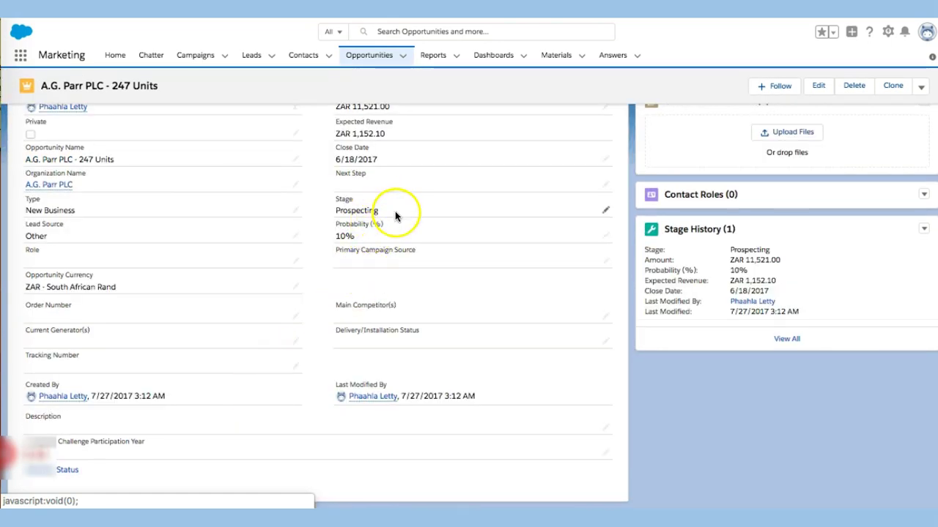
{"action": "left_click", "coordinate": [606, 213]}
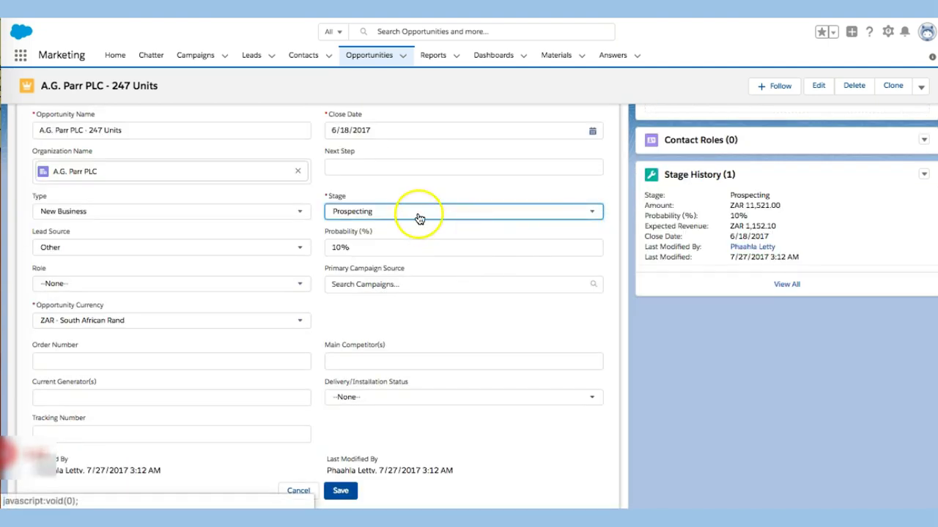
{"action": "left_click", "coordinate": [419, 218]}
{"action": "left_click", "coordinate": [389, 278]}
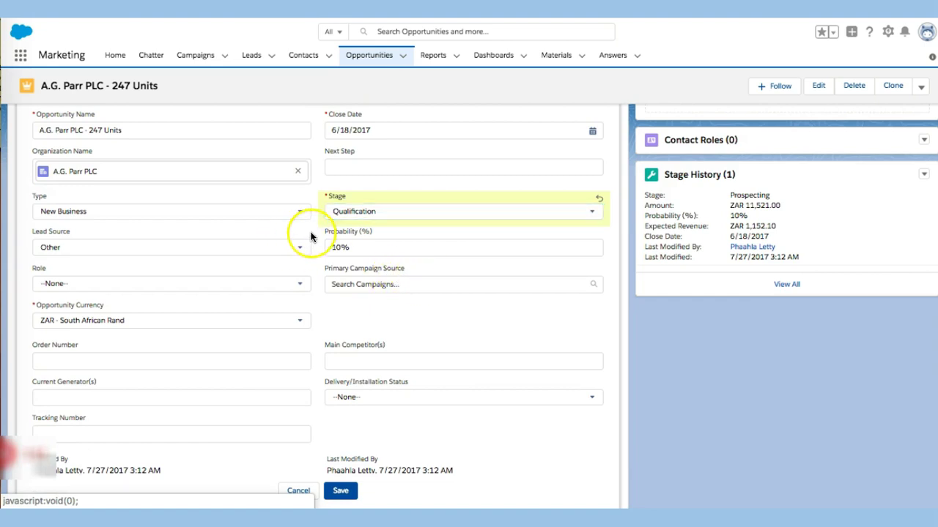
{"action": "left_click", "coordinate": [349, 493]}
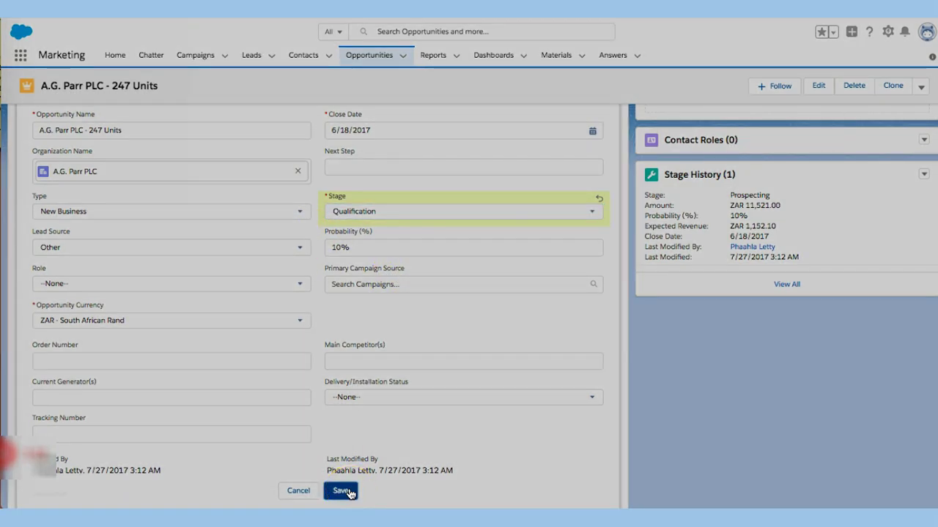
{"action": "scroll", "coordinate": [305, 308], "scroll_direction": "up", "scroll_amount": 3}
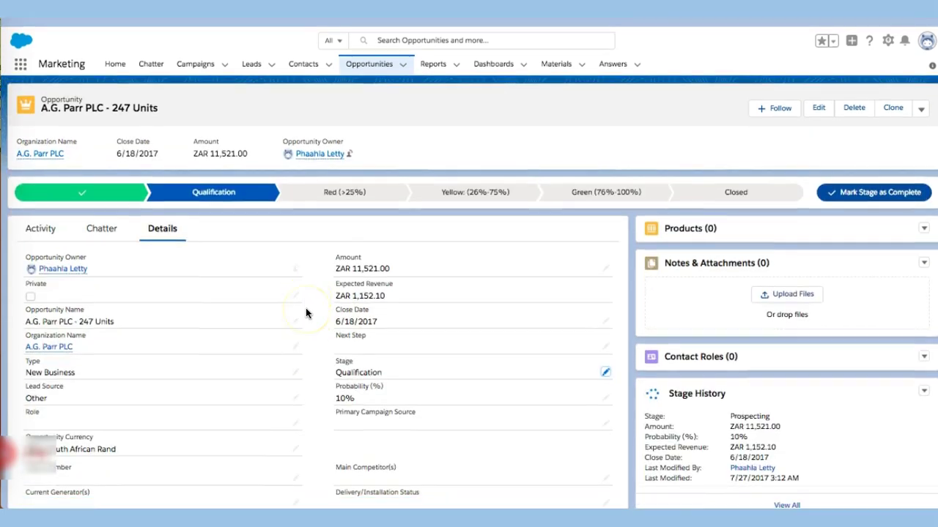